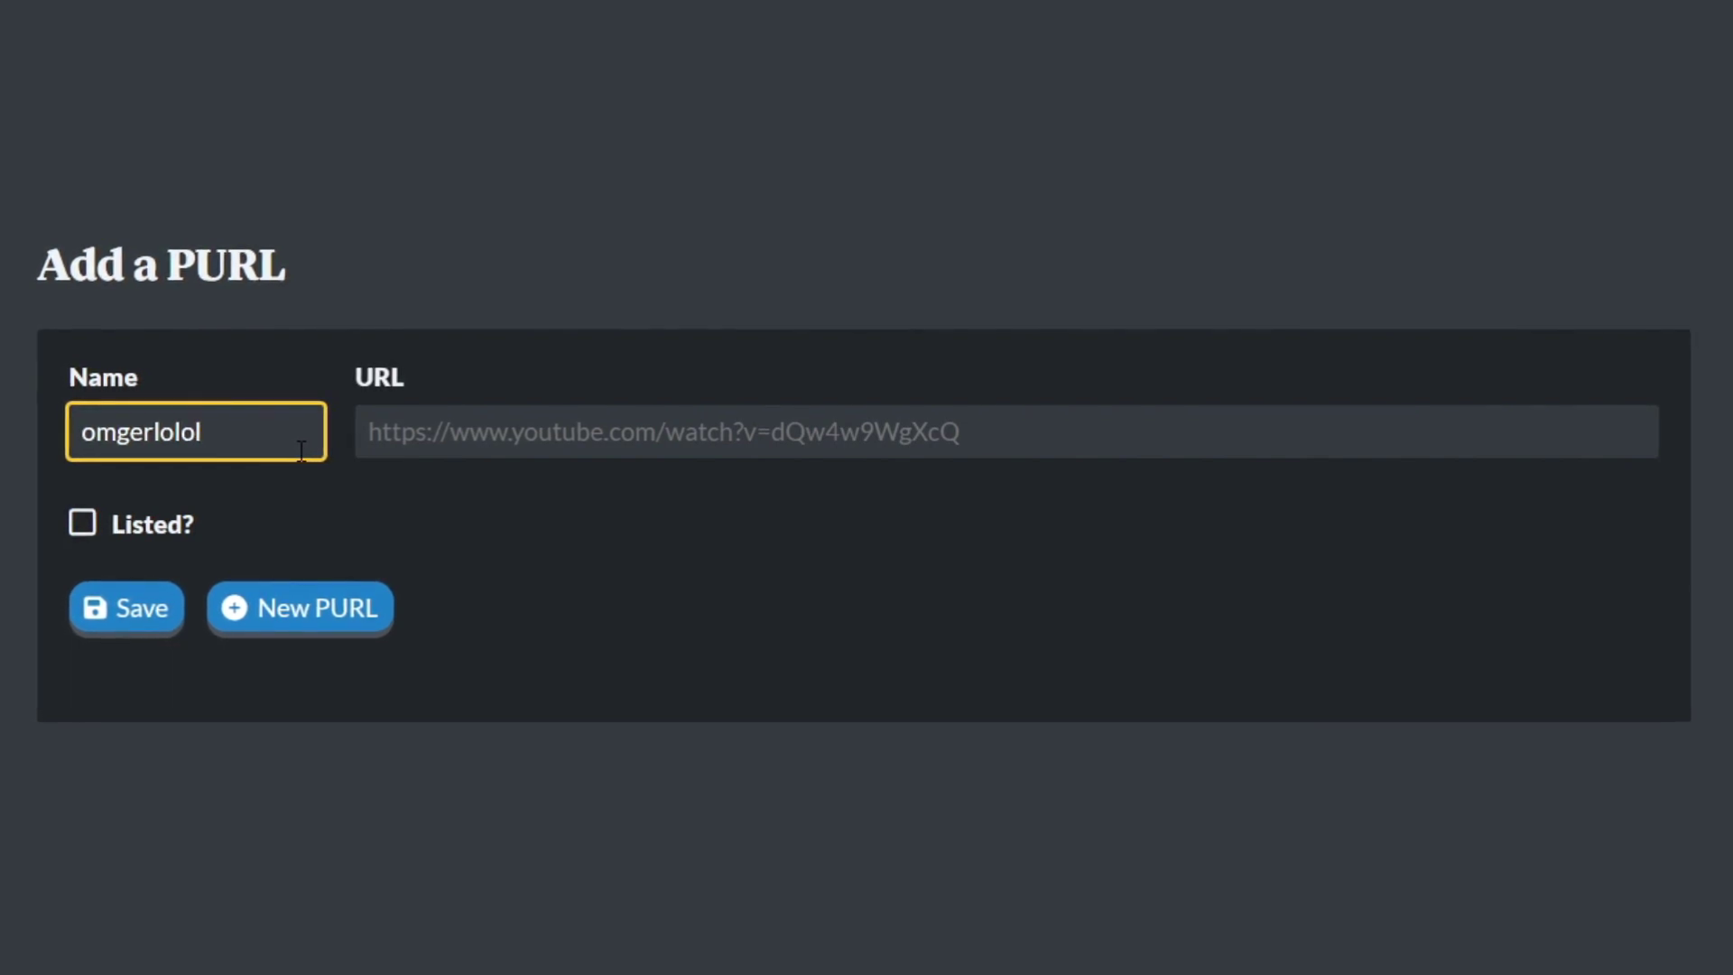
Step: Start entering the destination URL for the new PURL named omgerlolol
click(408, 433)
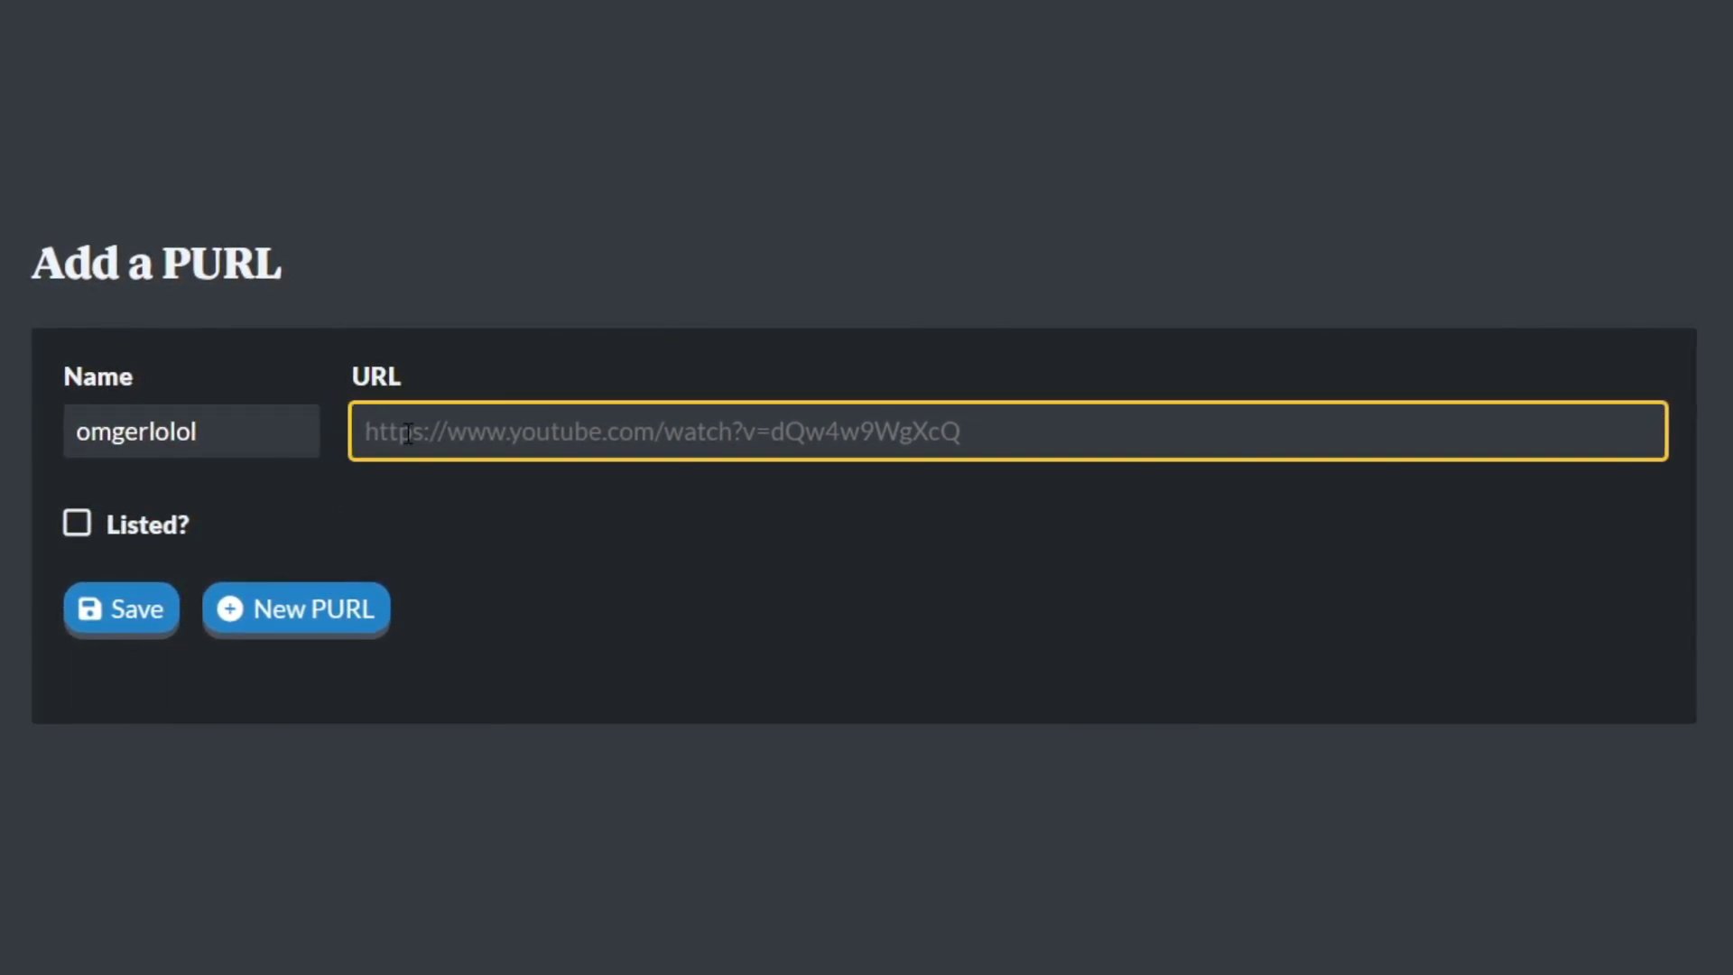